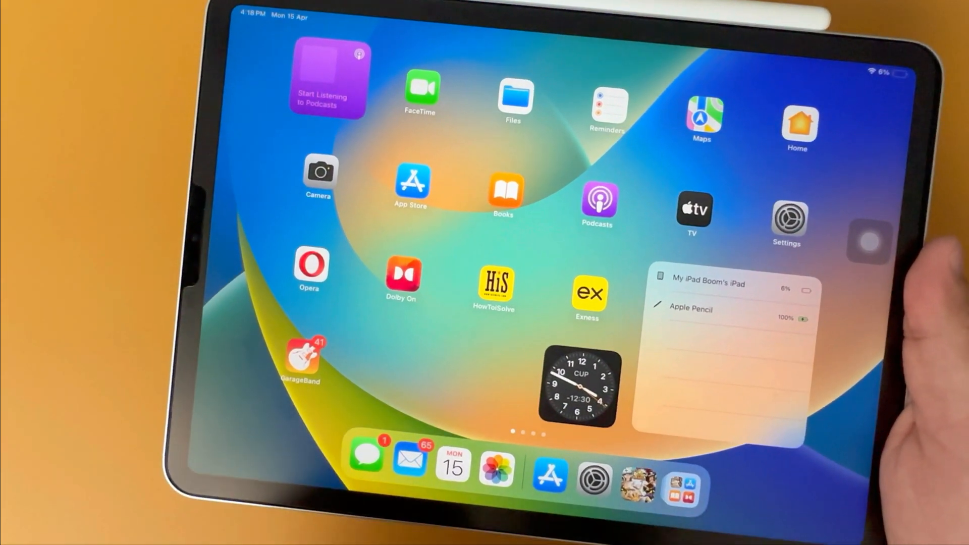
Remove Chrome via its touch-and-hold menu and confirm deleting the app with its data.
drag(576, 424, 364, 425)
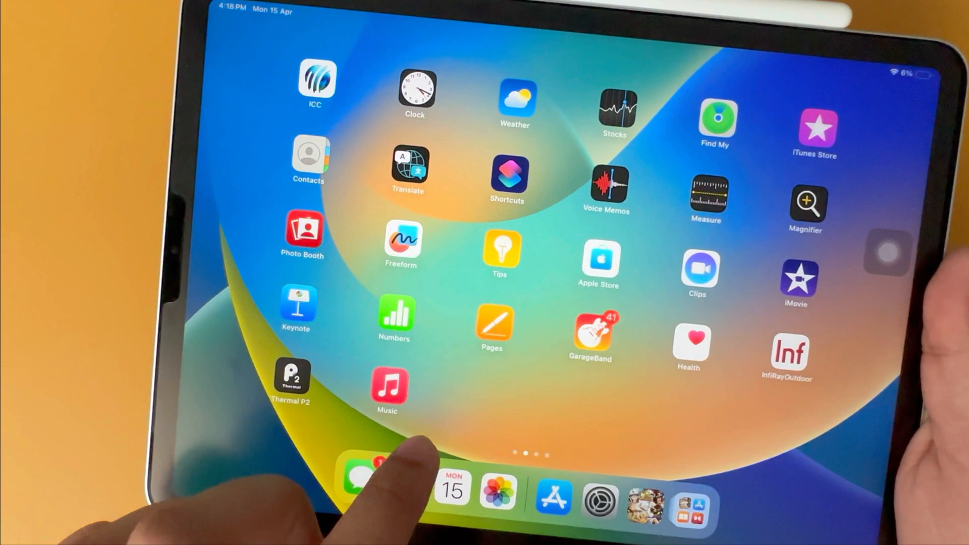
drag(560, 424, 341, 424)
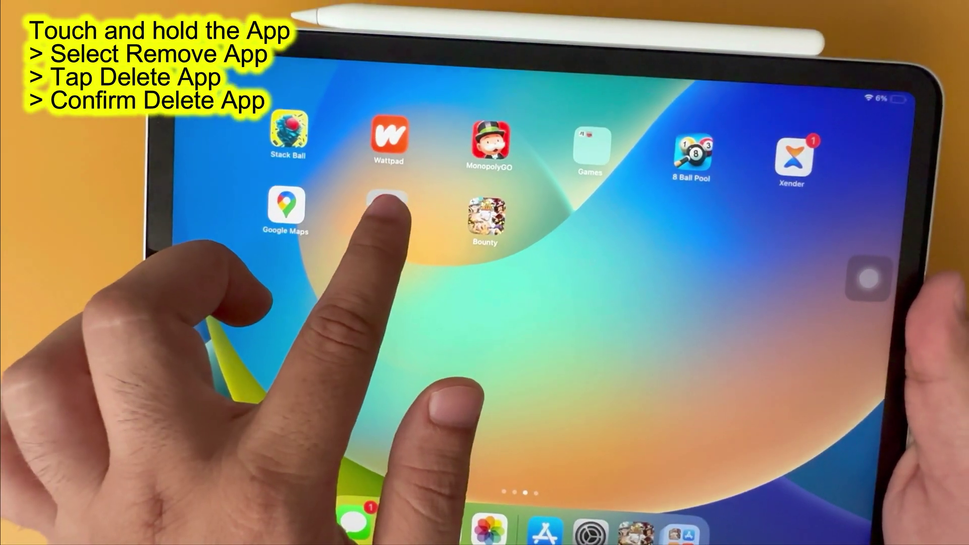
click(388, 208)
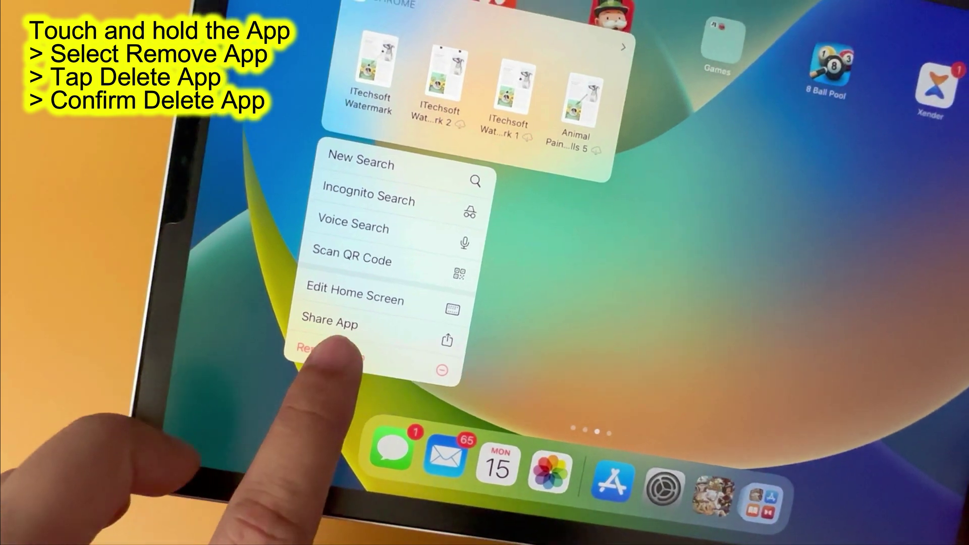
click(338, 330)
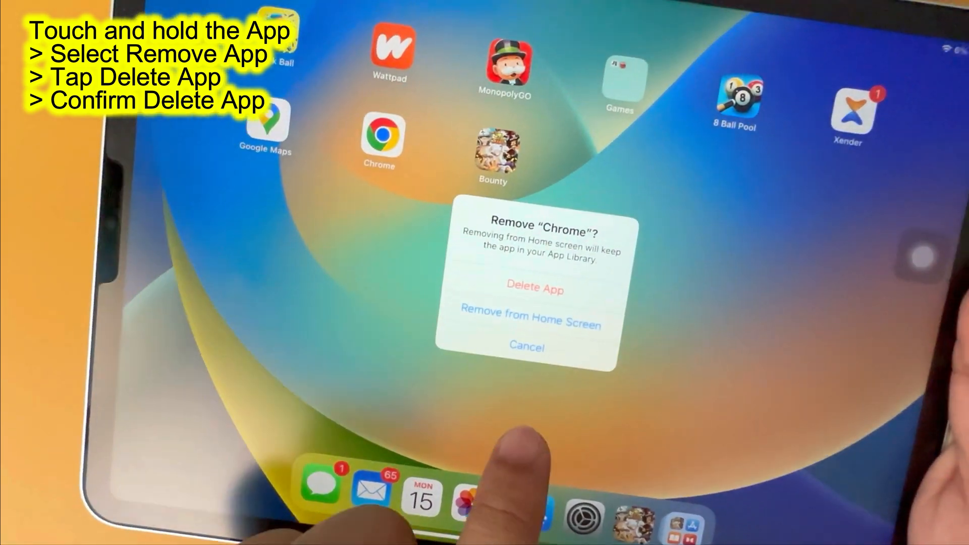
click(519, 283)
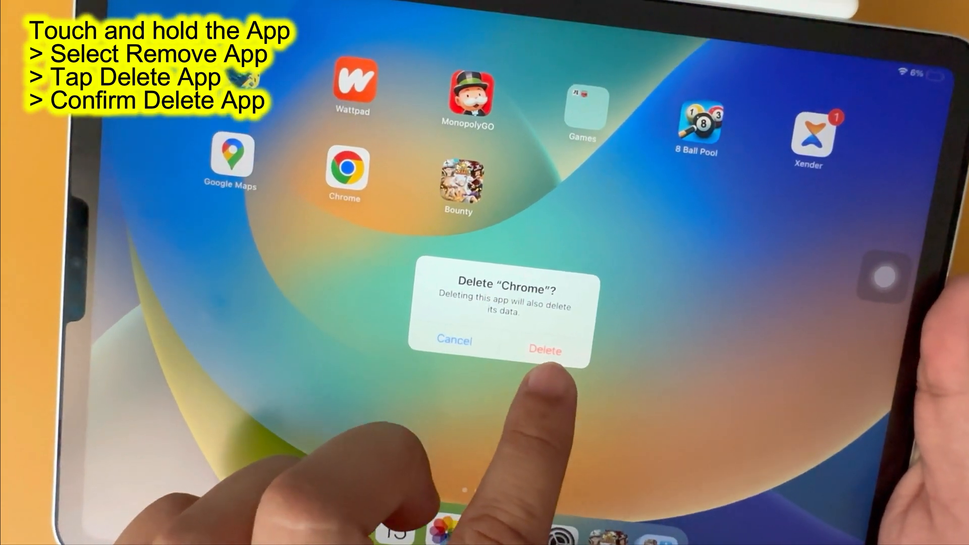
click(545, 350)
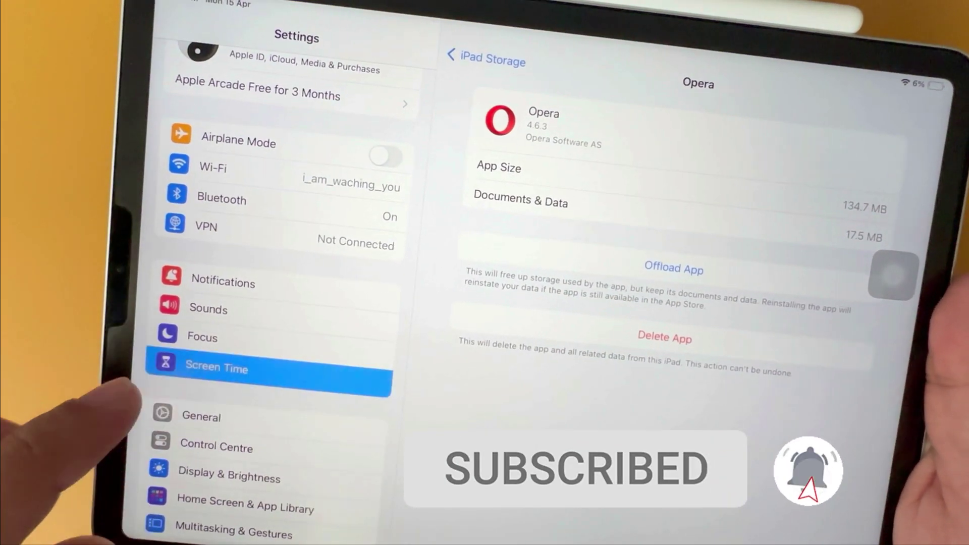
Check the Deleting Apps restriction under Screen Time's iTunes & App Store Purchases, then return Home.
click(195, 387)
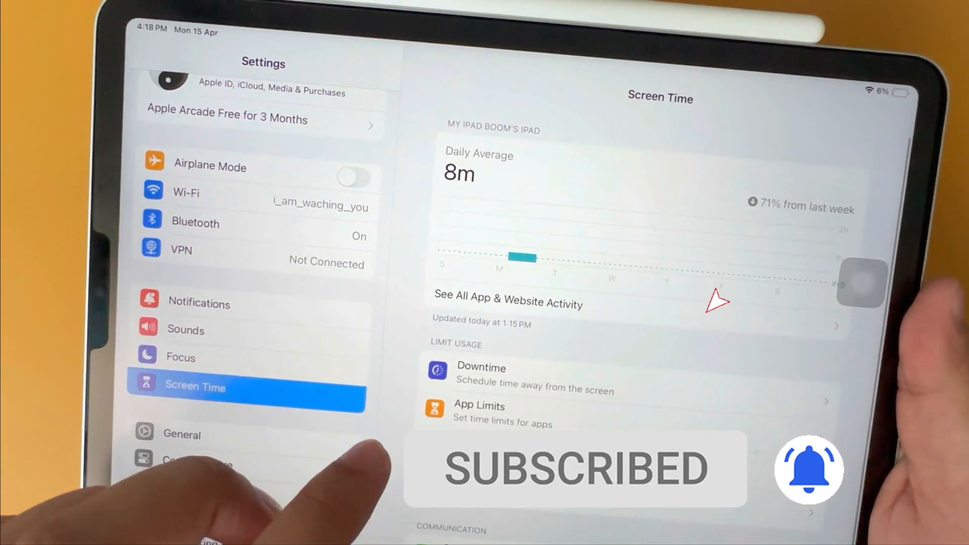
scroll(454, 379, down, 5)
click(455, 402)
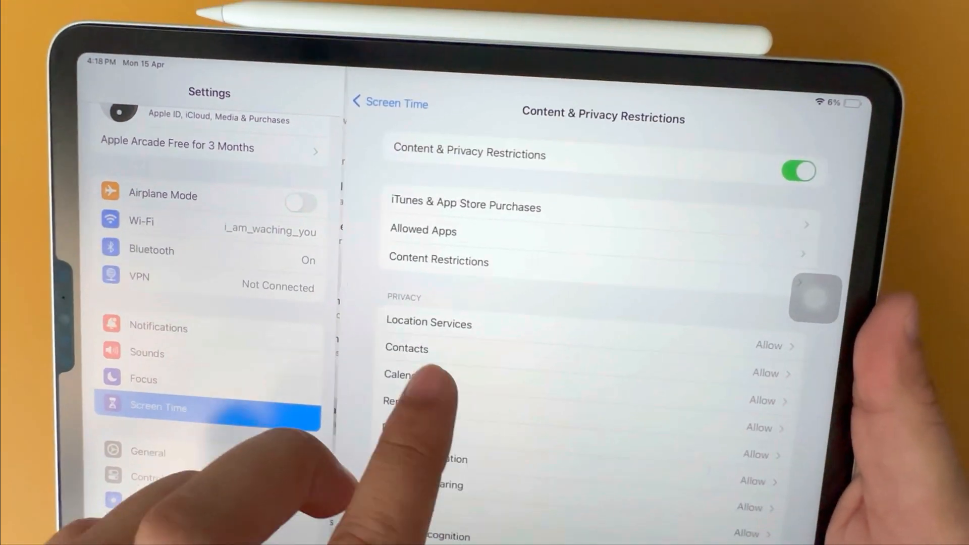
click(455, 206)
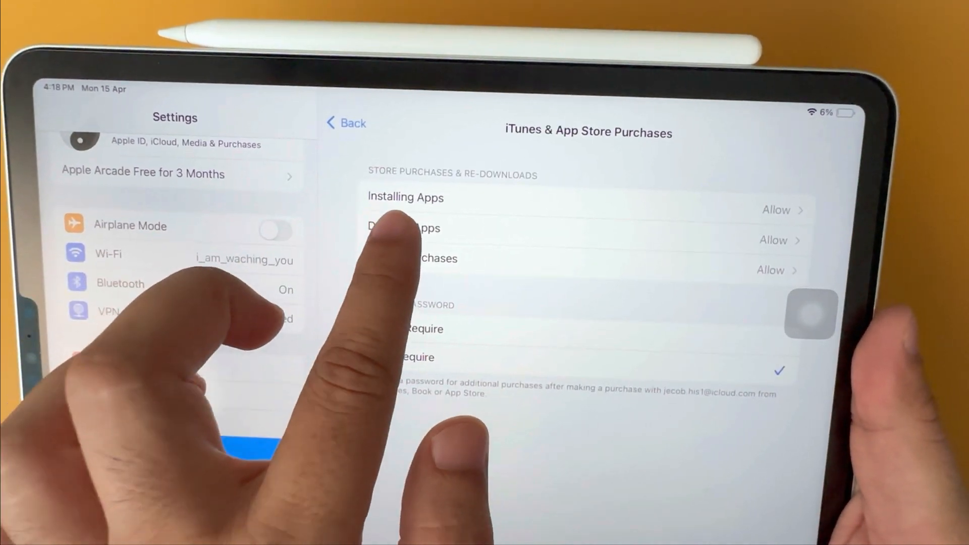
click(402, 227)
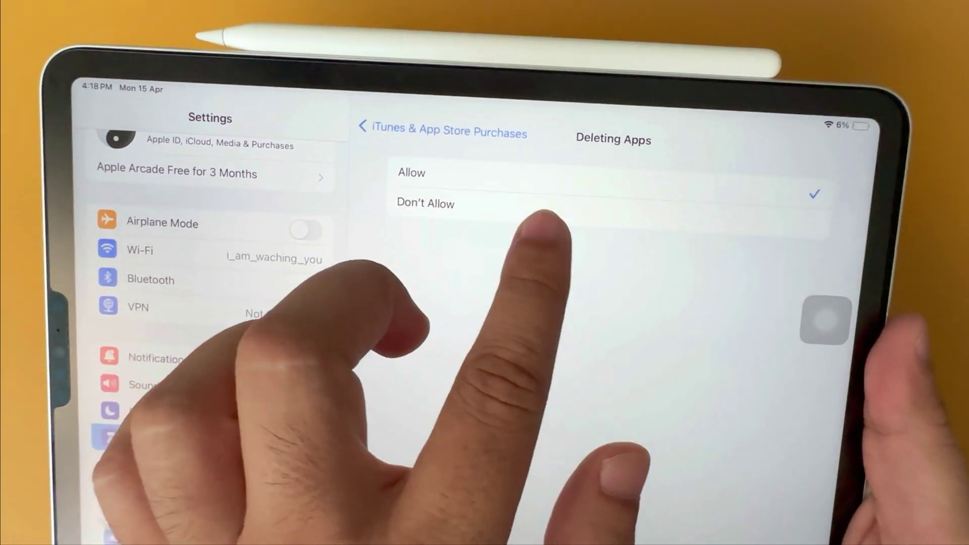
click(364, 133)
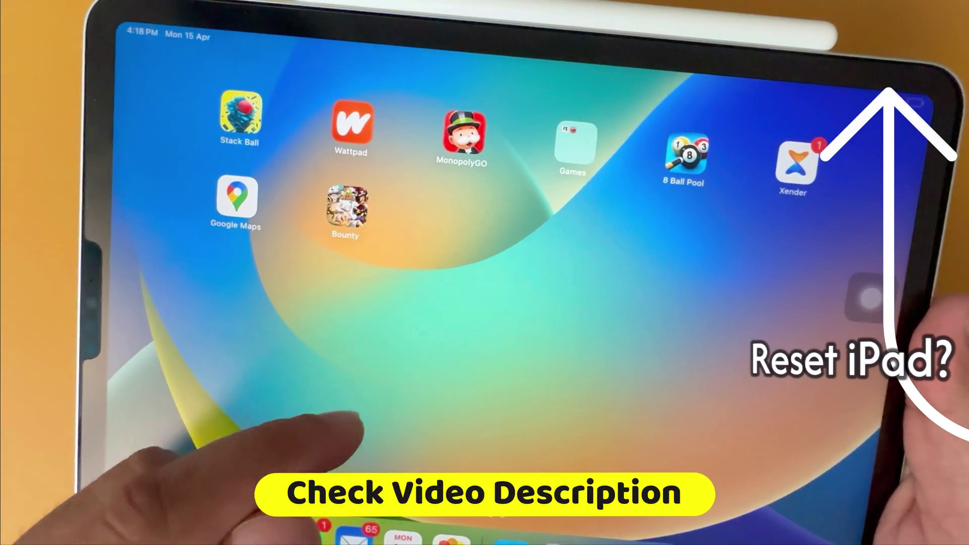
drag(349, 431, 152, 432)
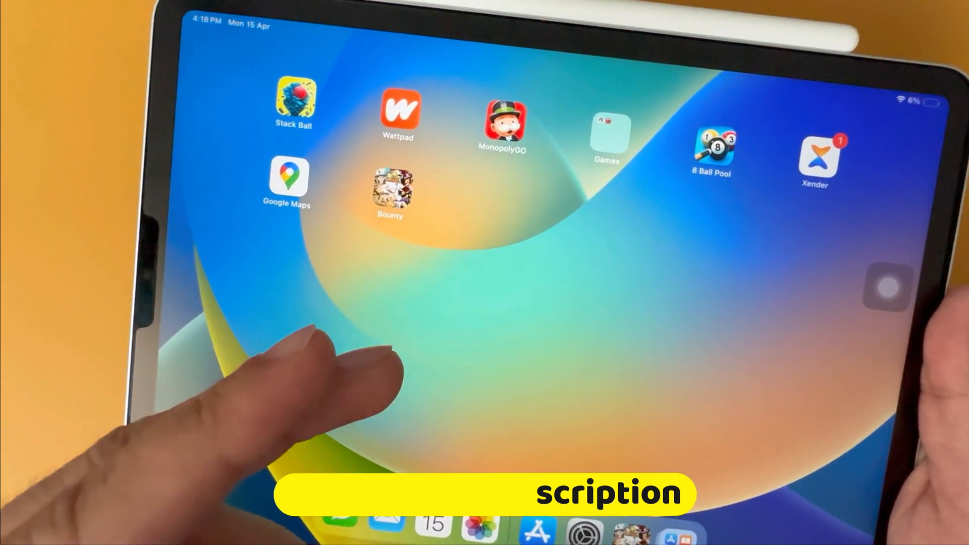
Search 'chrome' in the App Store, start Google Chrome's cloud redownload, and go Home.
click(536, 526)
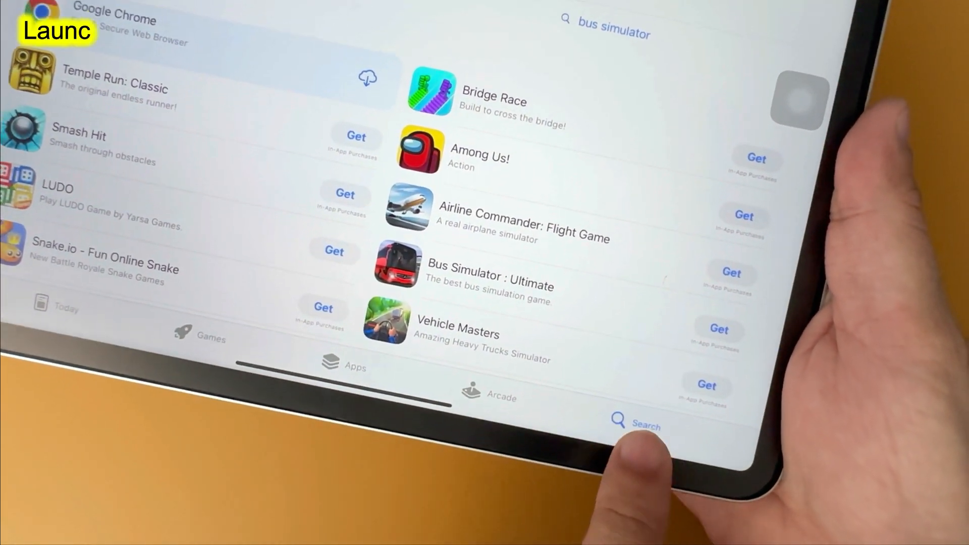
click(659, 417)
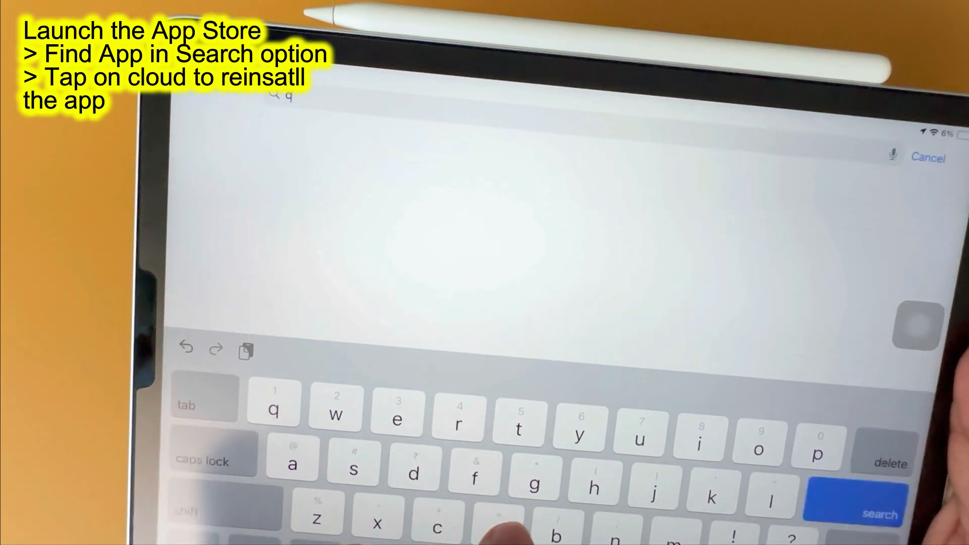
text(chrom)
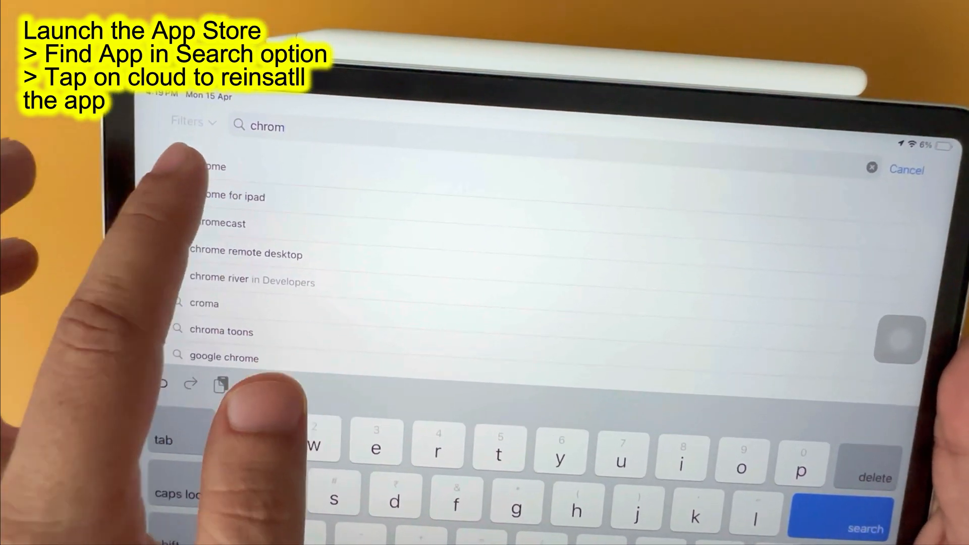
click(217, 147)
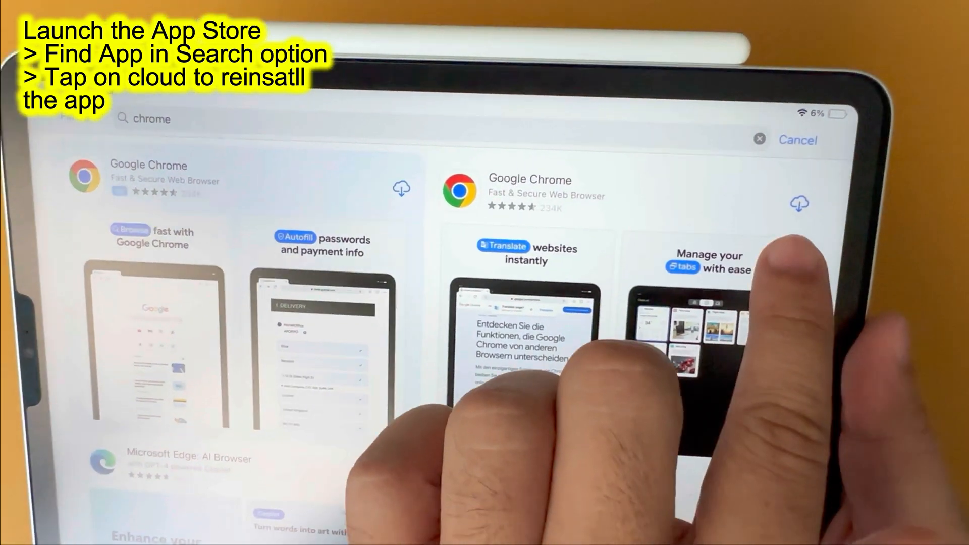
click(889, 189)
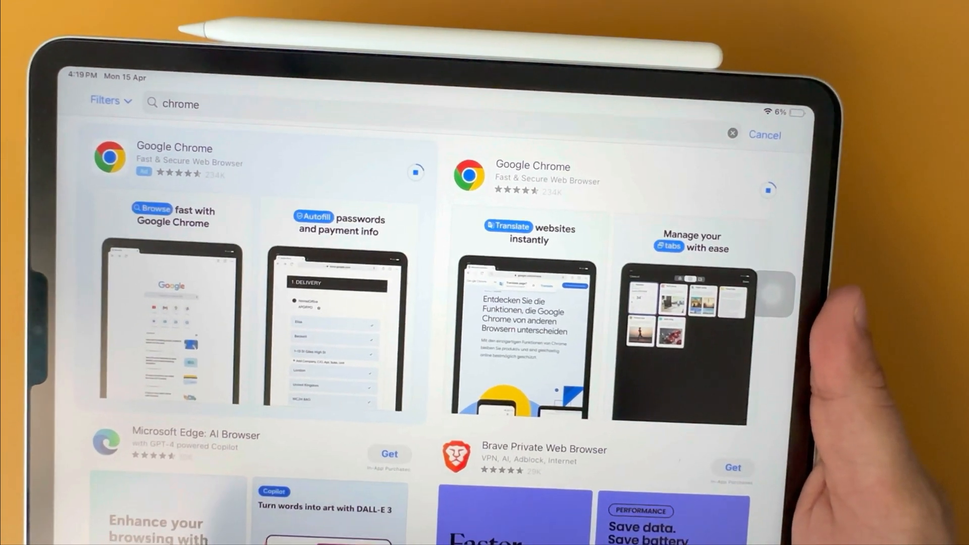
key(super+h)
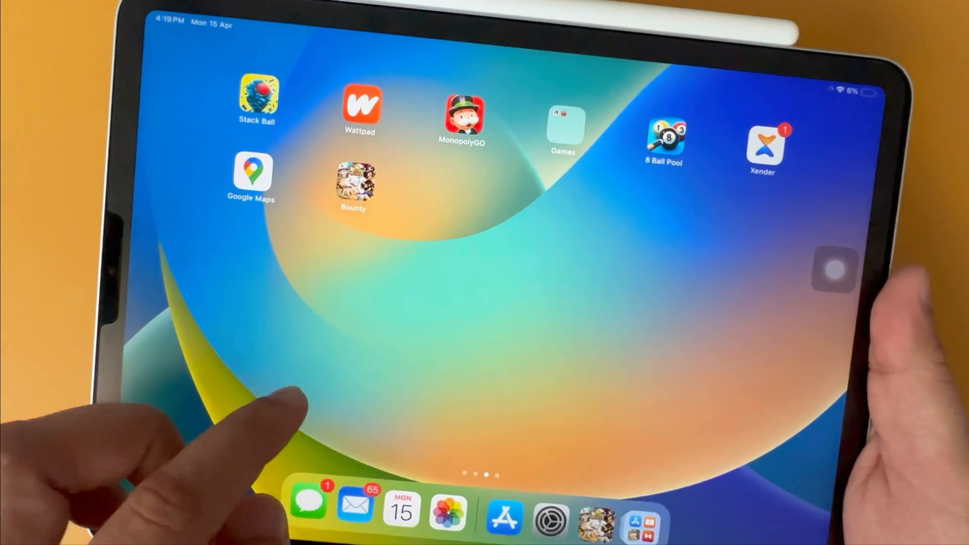
Dismiss the Low Battery alert and launch the reinstalled Google Chrome from the App Store.
click(500, 519)
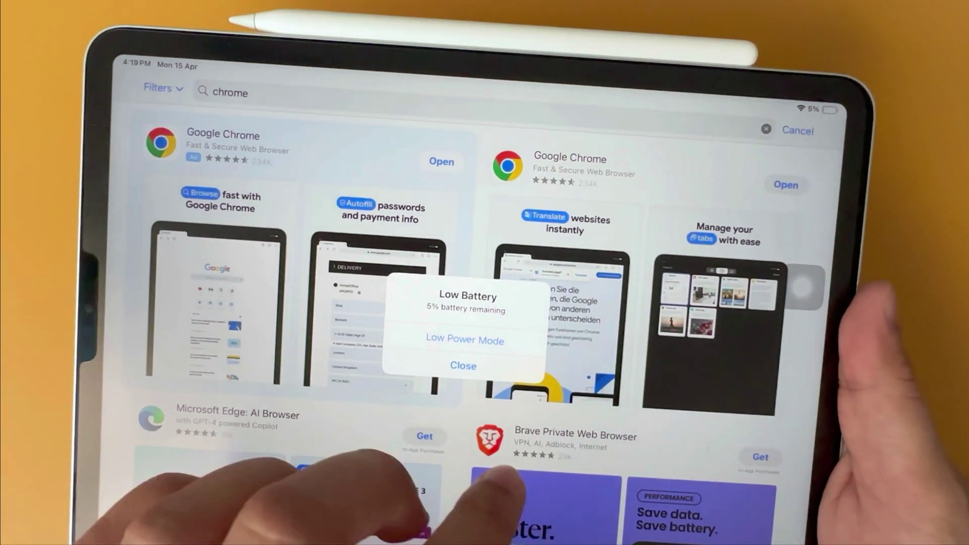
click(485, 336)
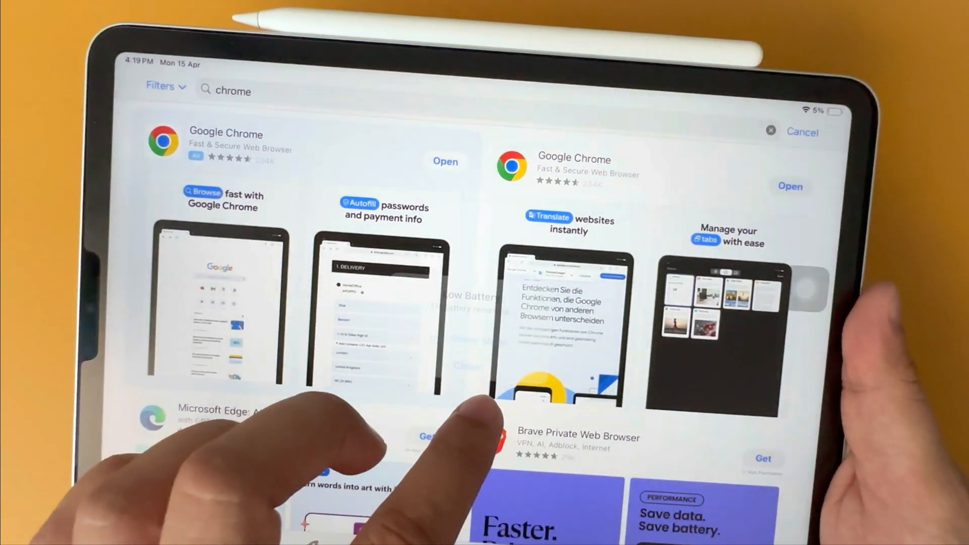
click(735, 214)
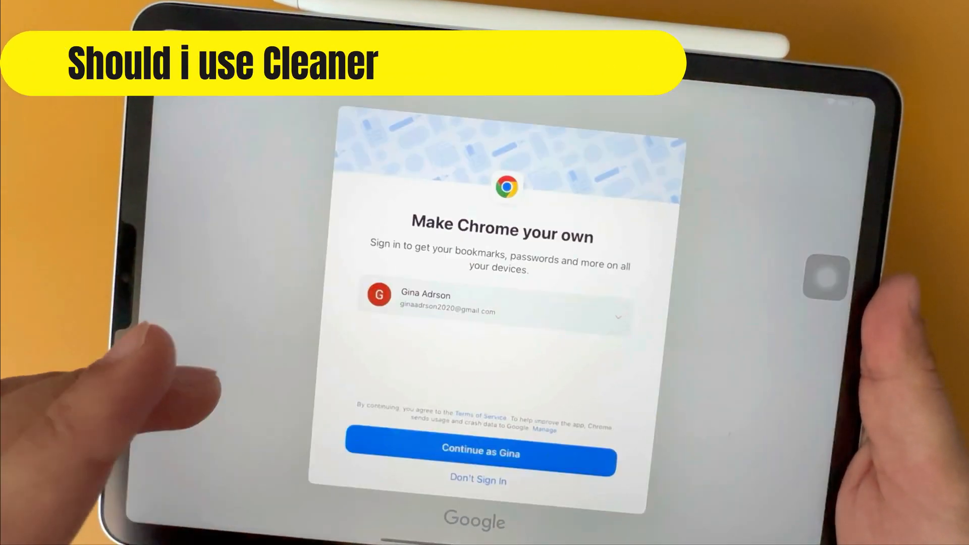